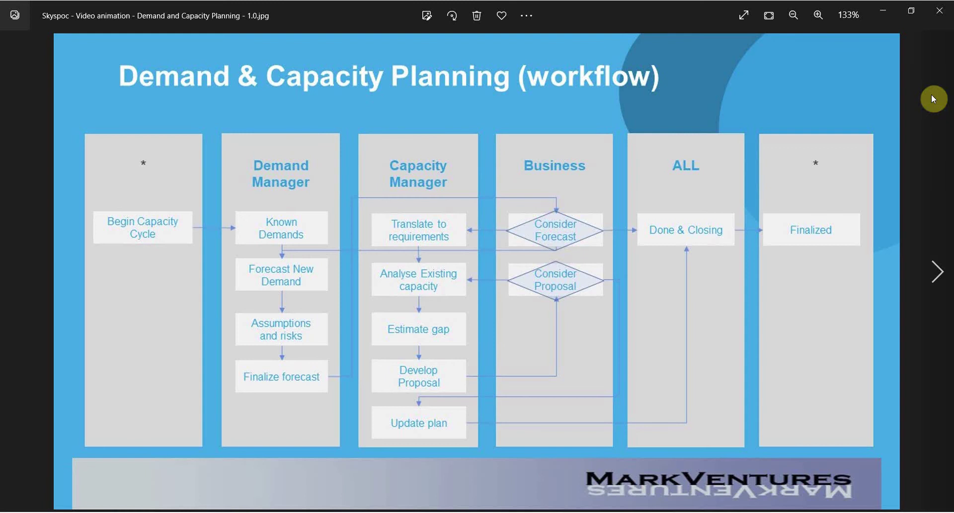
- Set the workflow diagram aside and start a new Capacity Planning Sample request from the full workflow list
left_click(884, 10)
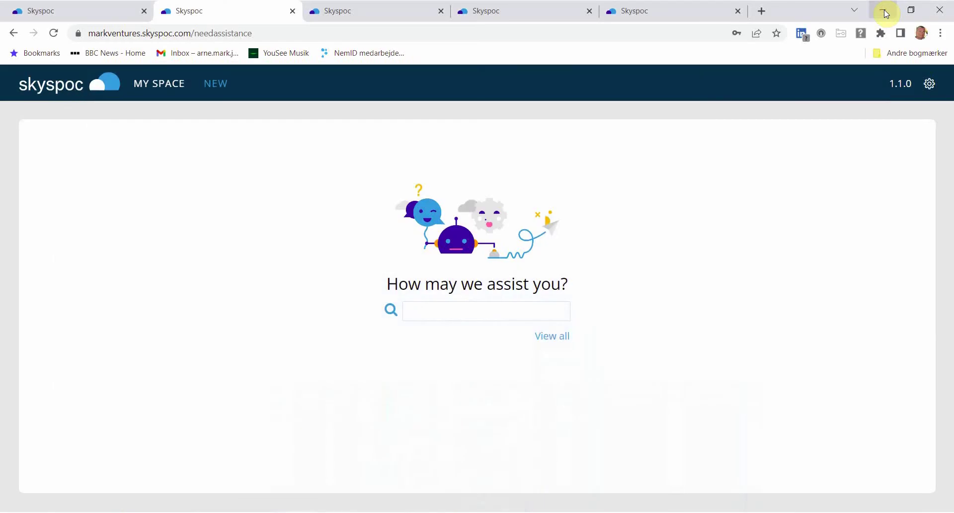
left_click(552, 341)
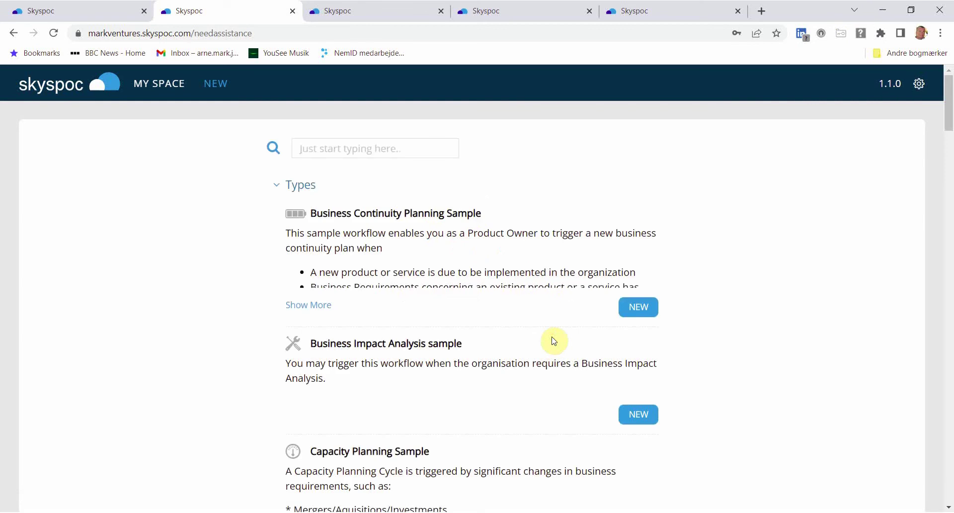
scroll(554, 341, "down", 4)
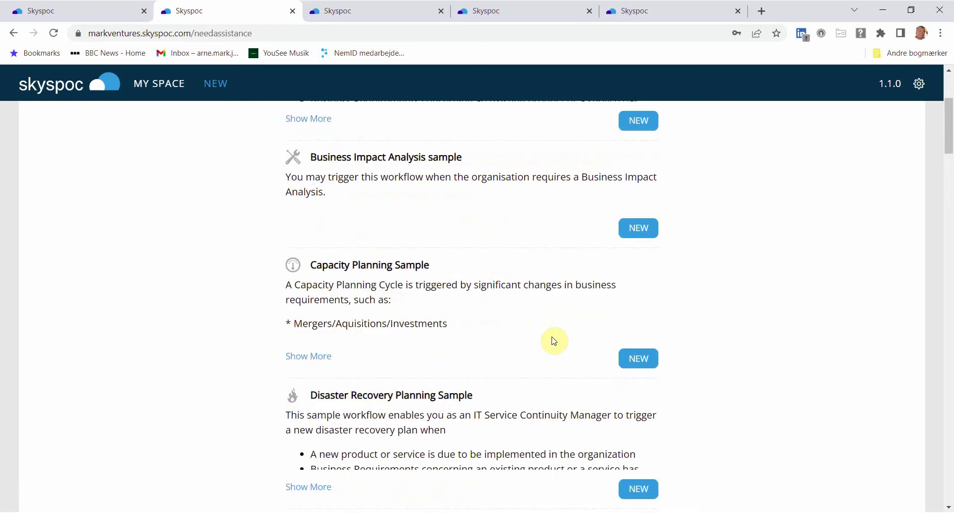
left_click(640, 362)
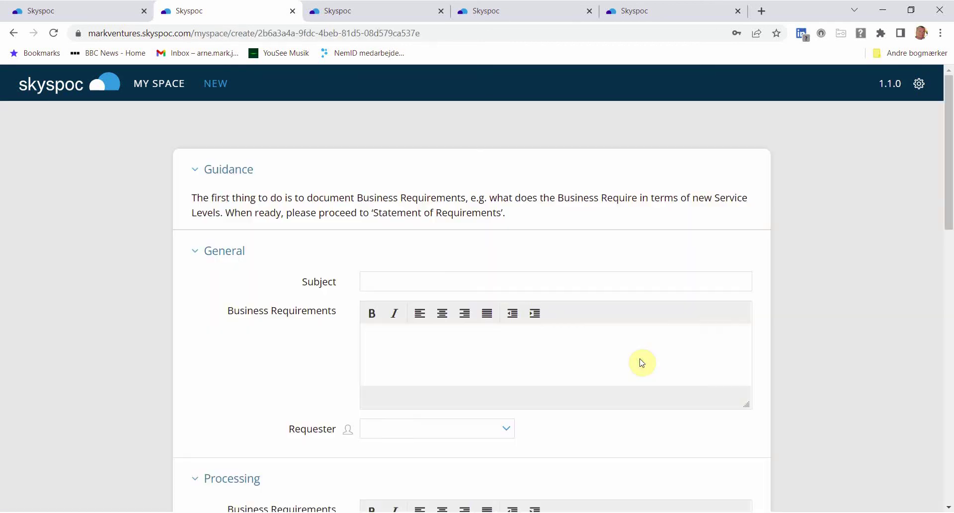
- Enter subject 'We need two new test environments' and business requirements 'We need fewer faults in the production'
left_click(489, 281)
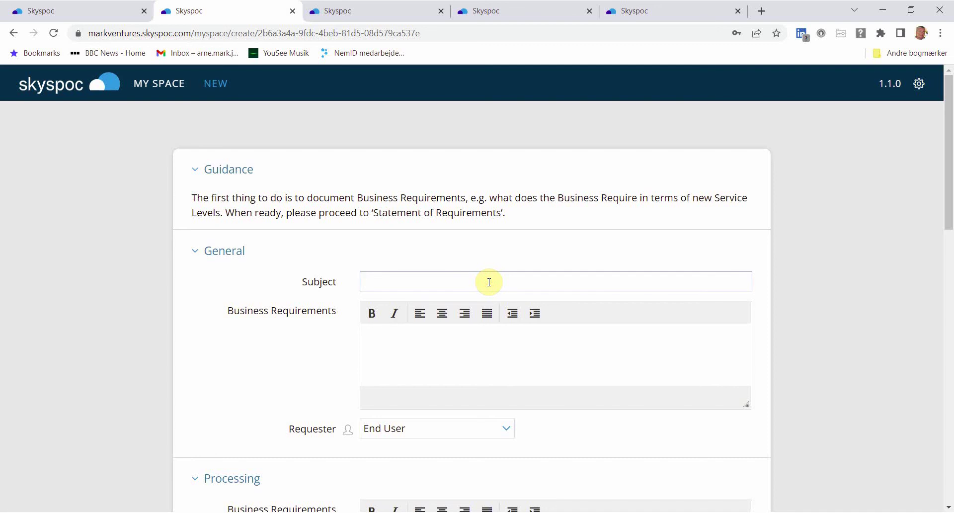
type("We need two new test")
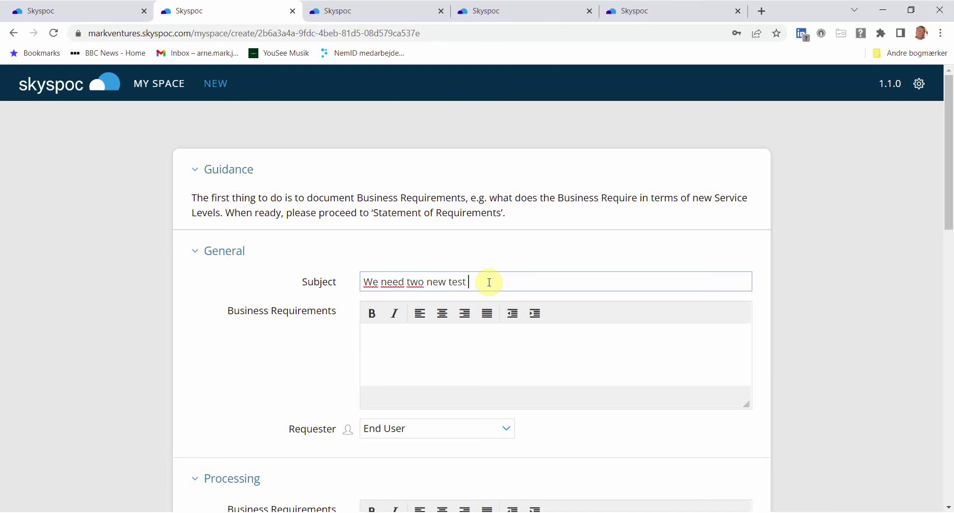
type(" environemnts")
key("BackSpace")
key("BackSpace")
key("BackSpace")
key("BackSpace")
key("BackSpace")
type("ments")
left_click(467, 334)
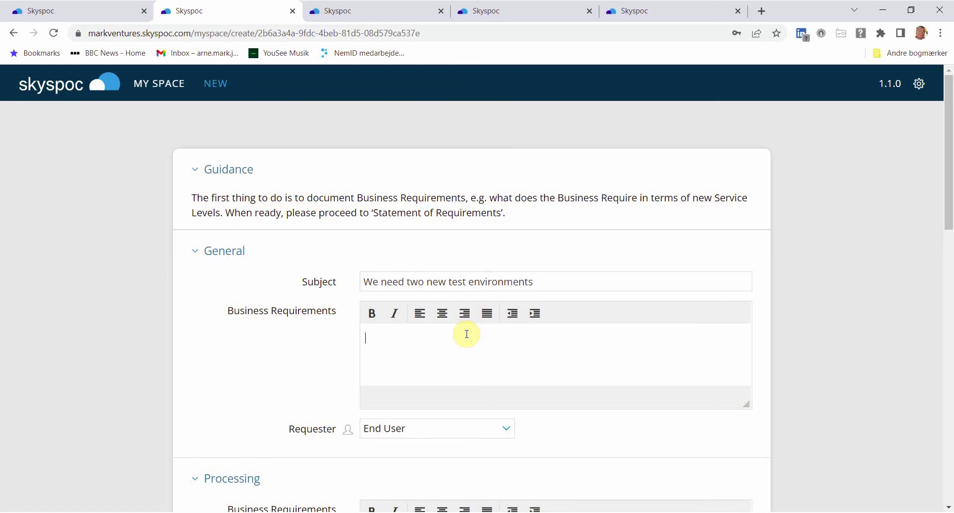
type("We need fewer faults in the production")
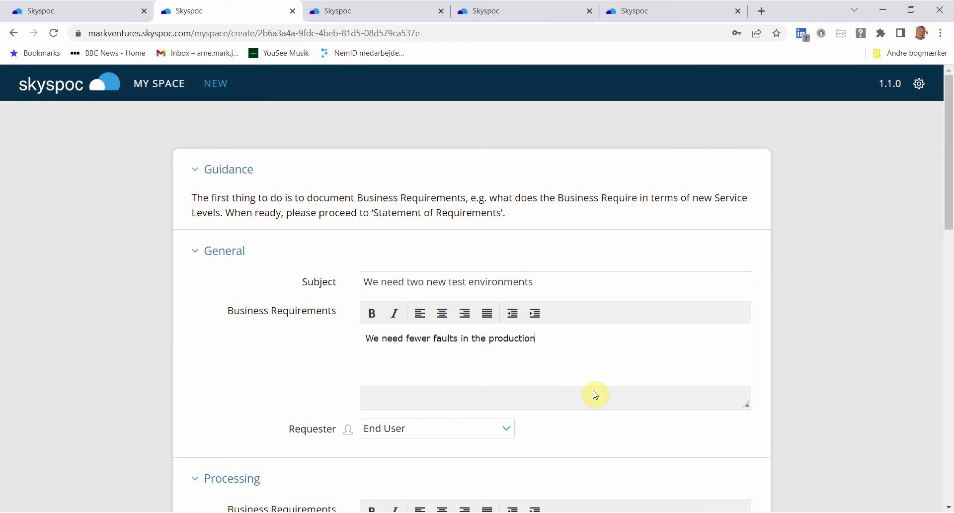
scroll(595, 394, "down", 10)
scroll(595, 394, "down", 4)
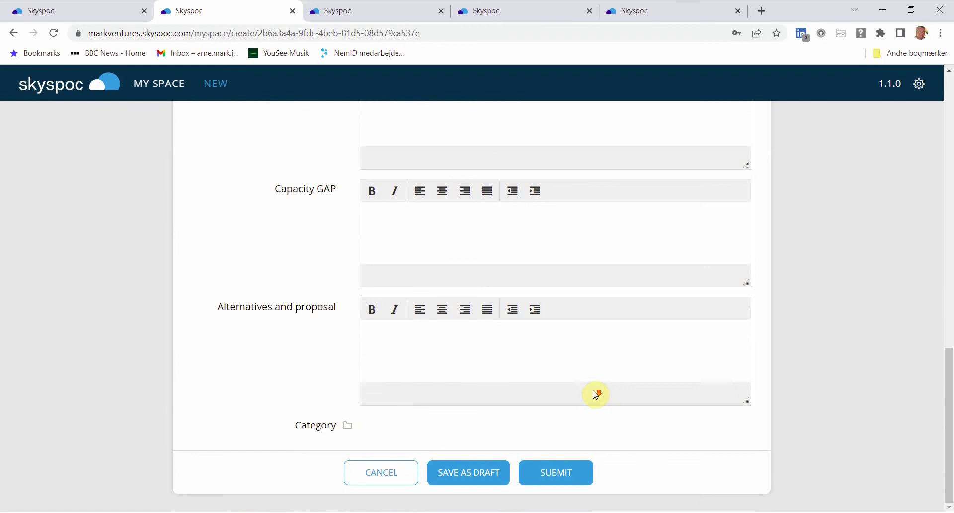
- Submit the request, then open card #239 for editing from MY SPACE in another Skyspoc tab
left_click(558, 474)
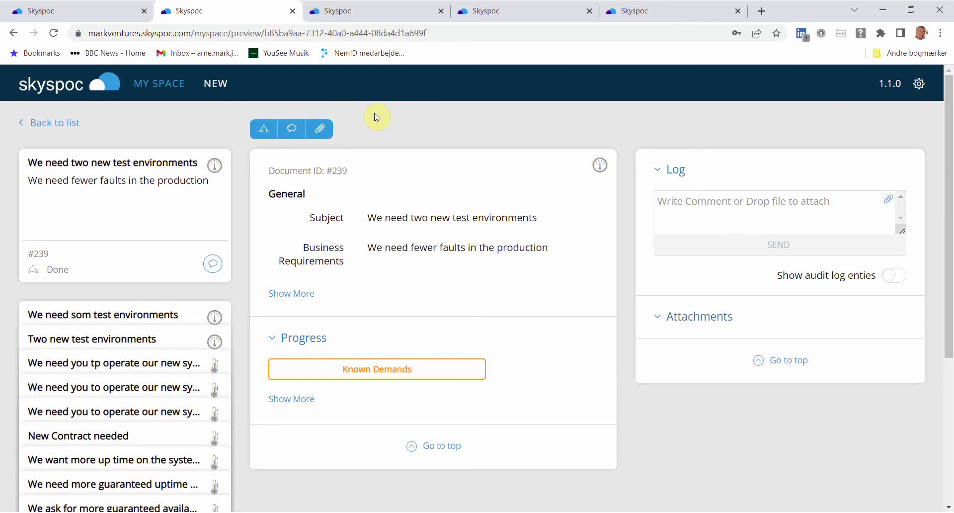
left_click(379, 14)
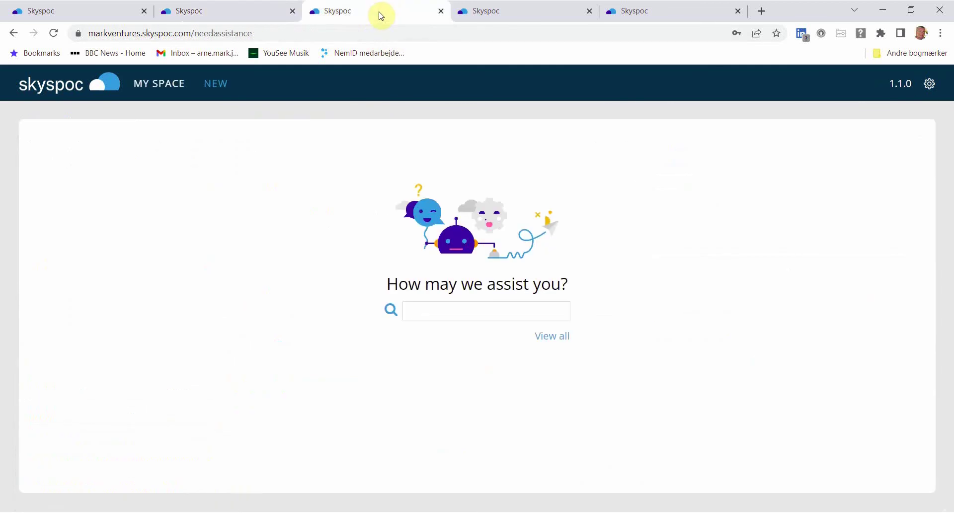
left_click(174, 85)
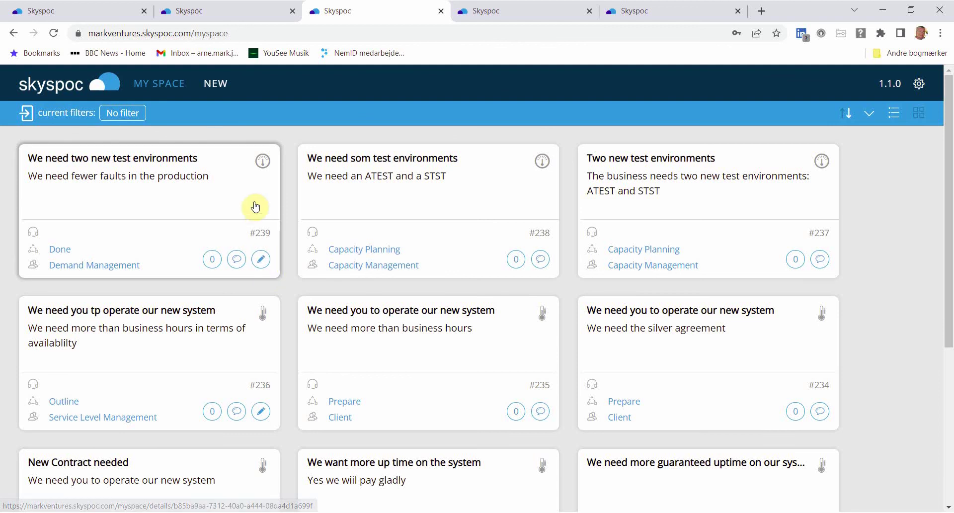
left_click(260, 260)
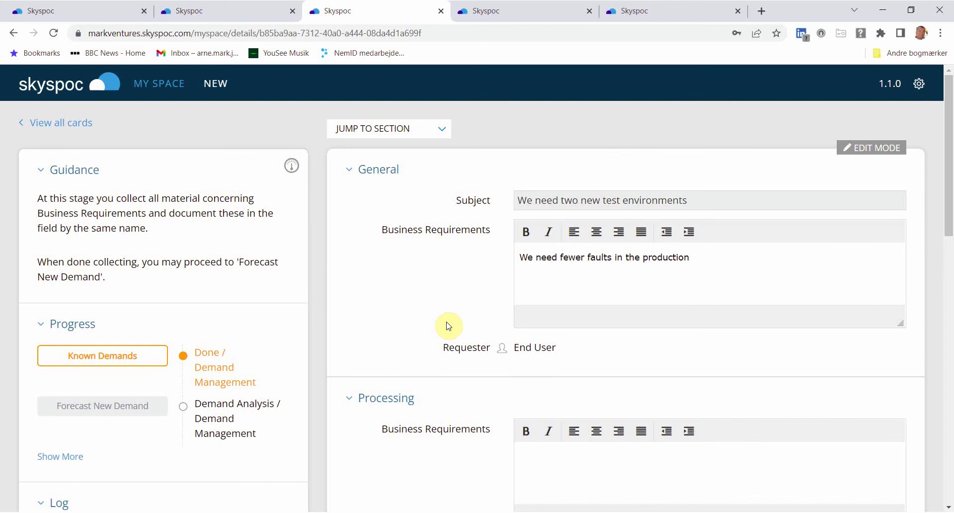
- Enter 'The business needs an ATST and a STST environemt' as the processing business requirement
scroll(530, 367, "down", 2)
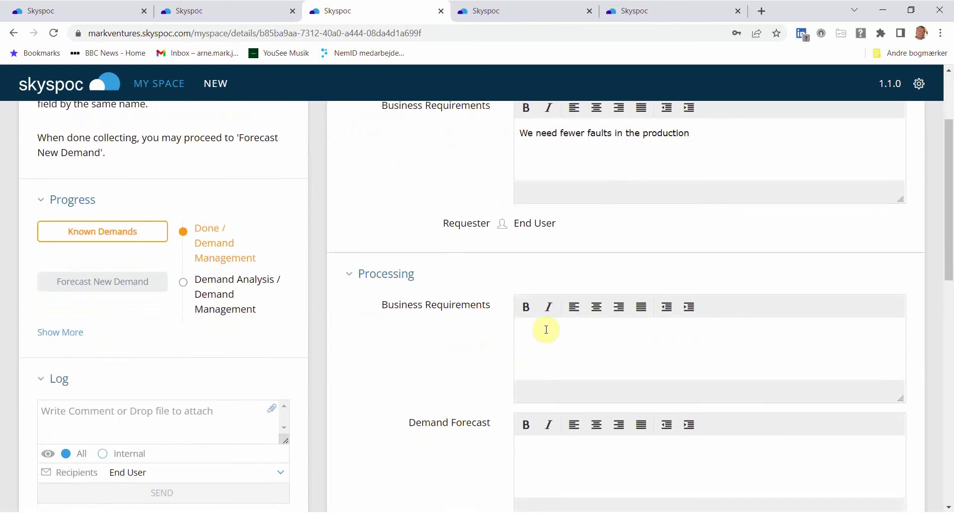
left_click(546, 328)
type("The business needs an ATST and a STS")
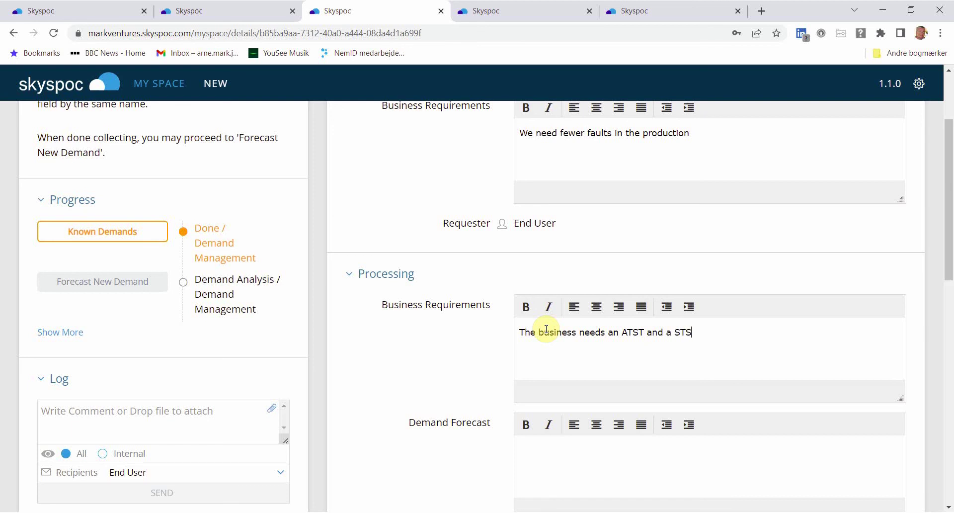
type("T environemt")
scroll(764, 385, "down", 1)
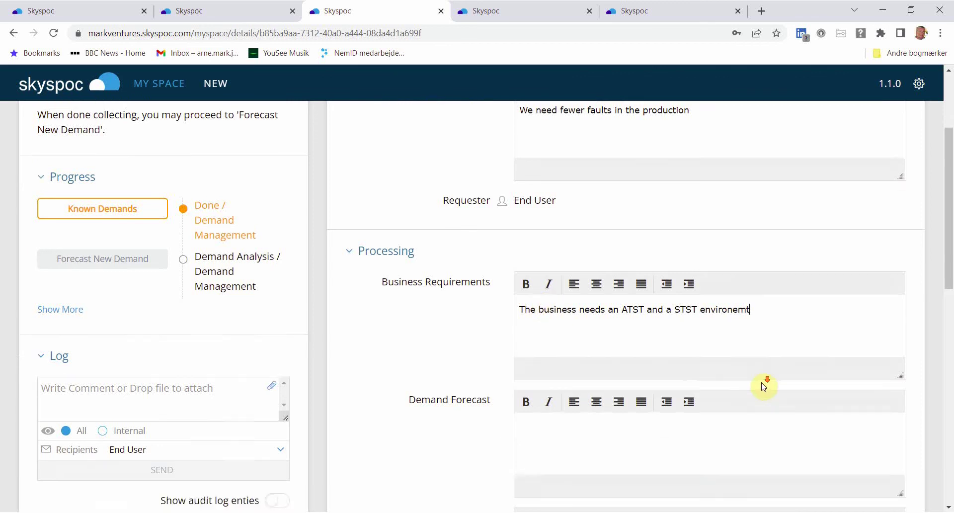
scroll(763, 385, "down", 12)
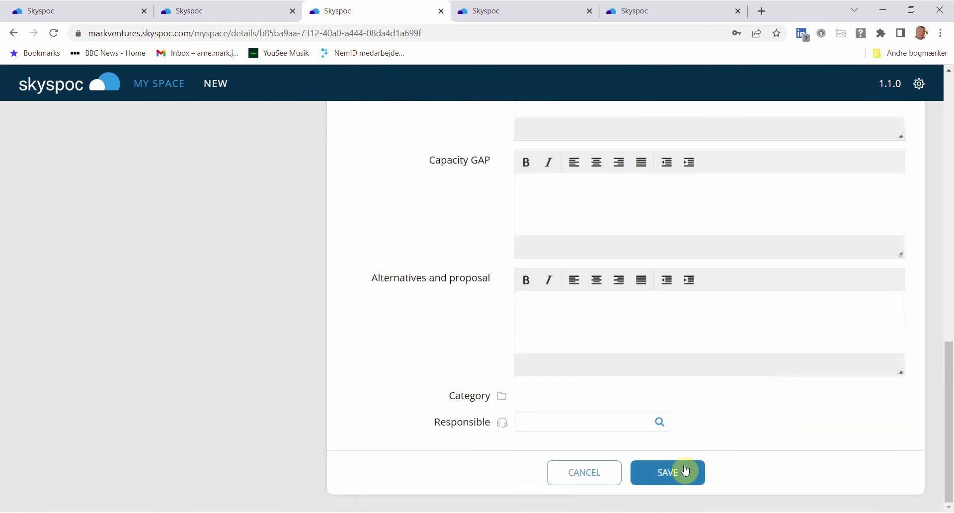
- Save, advance to Forecast New Demand, and save forecast 'This will require an increase of 2% capacity overall'
left_click(684, 469)
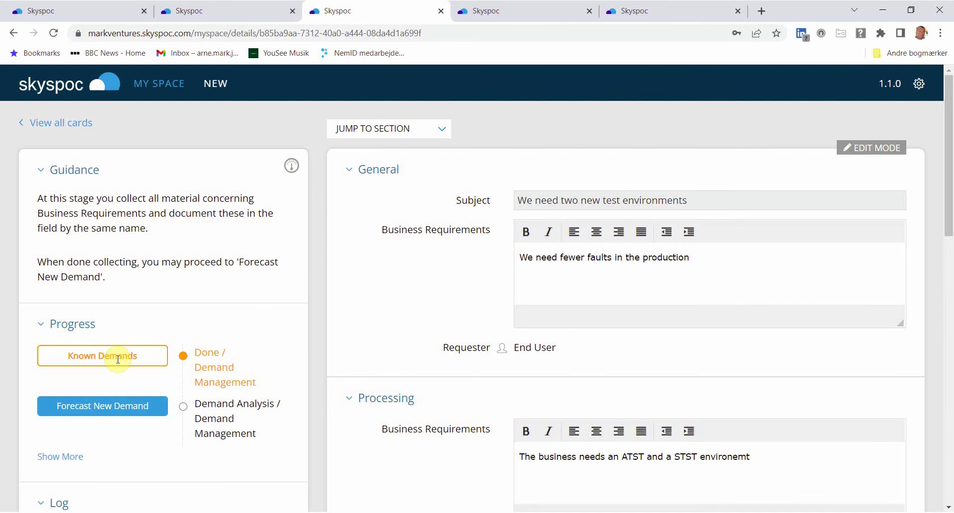
left_click(108, 409)
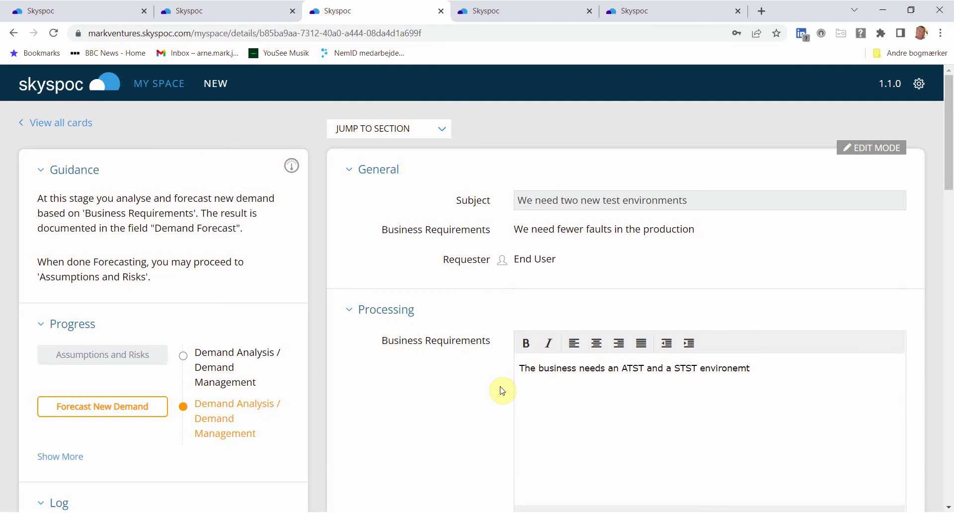
scroll(502, 390, "down", 5)
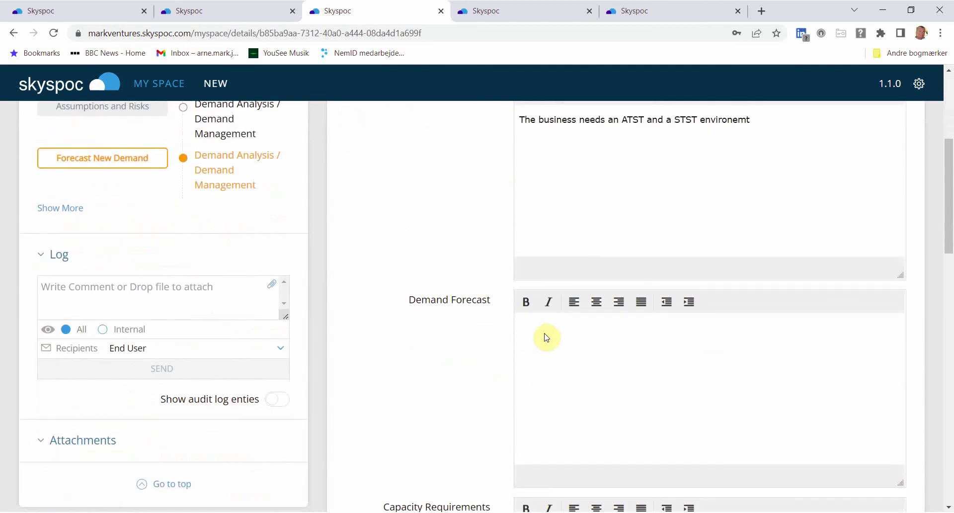
left_click(543, 324)
type("This will require an increase of")
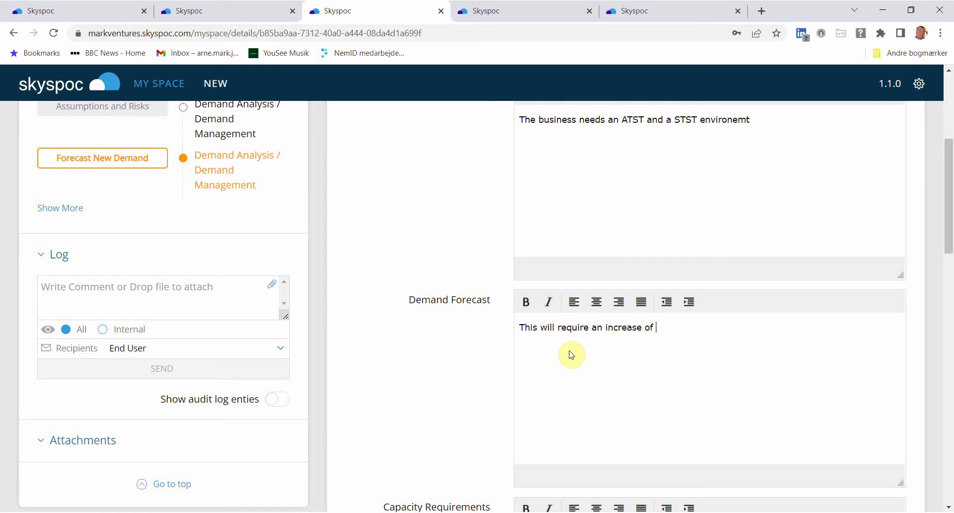
type(" 2% capacity overall")
scroll(668, 388, "down", 20)
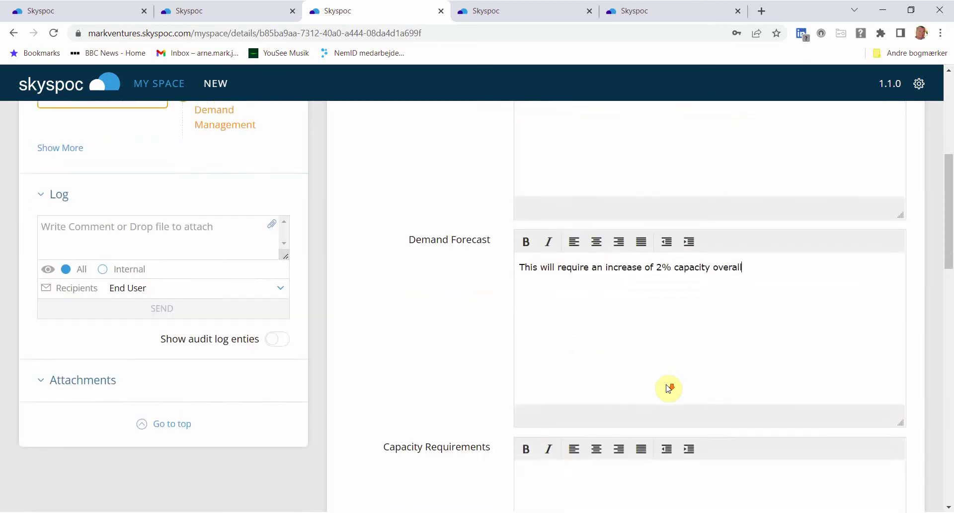
scroll(668, 388, "down", 1)
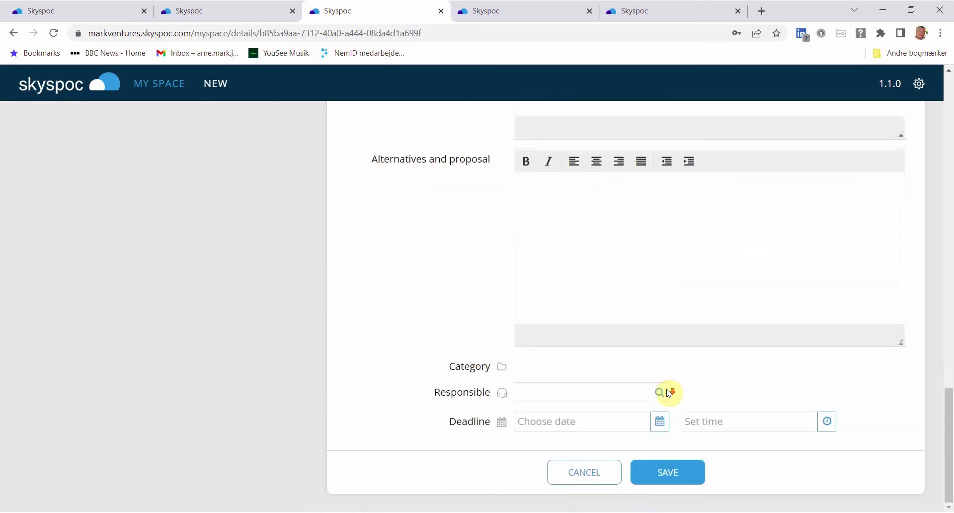
left_click(670, 471)
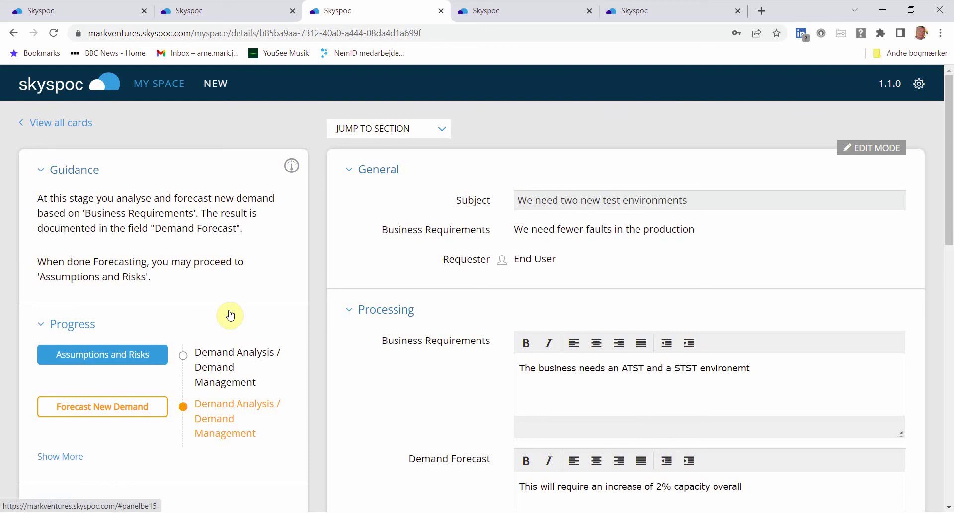
- Move request #239 to Assumptions and Risks and save the risk scenario 'Delays in suopply'
left_click(92, 361)
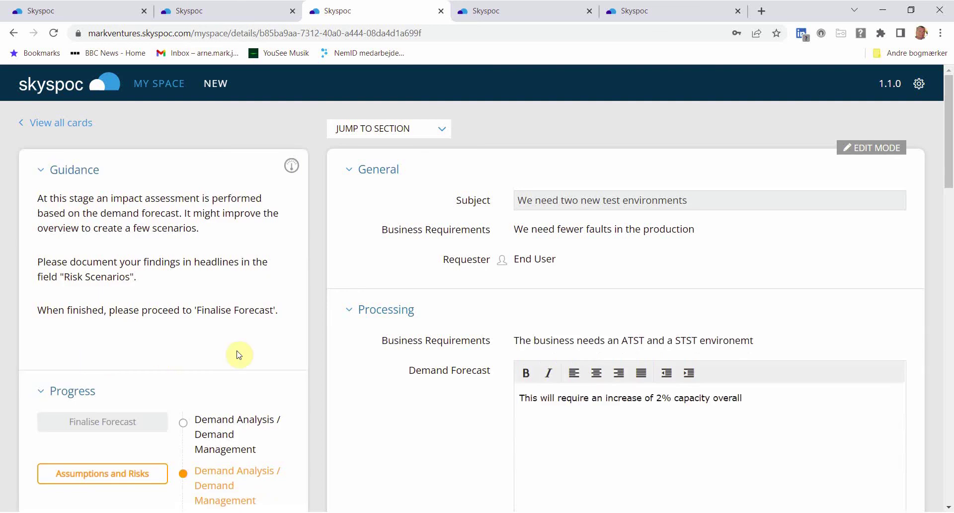
scroll(369, 377, "down", 6)
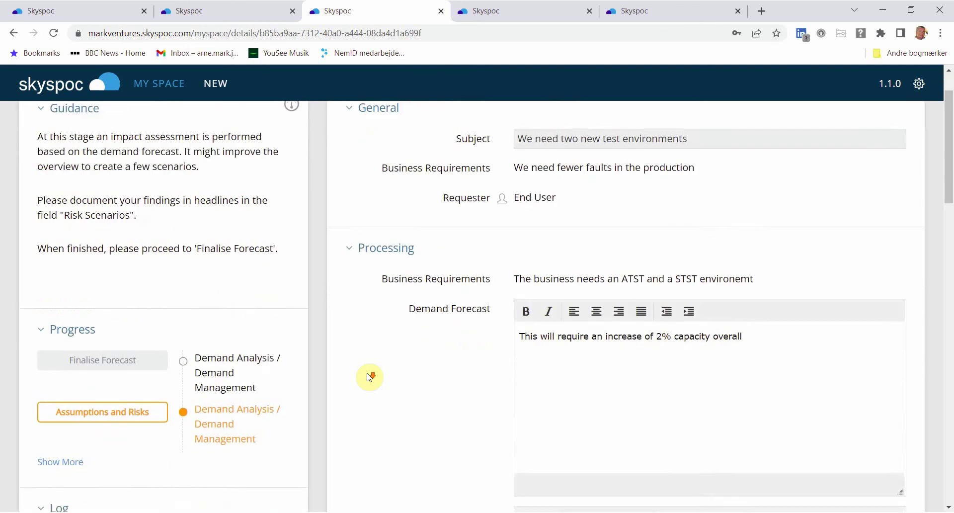
scroll(369, 377, "down", 3)
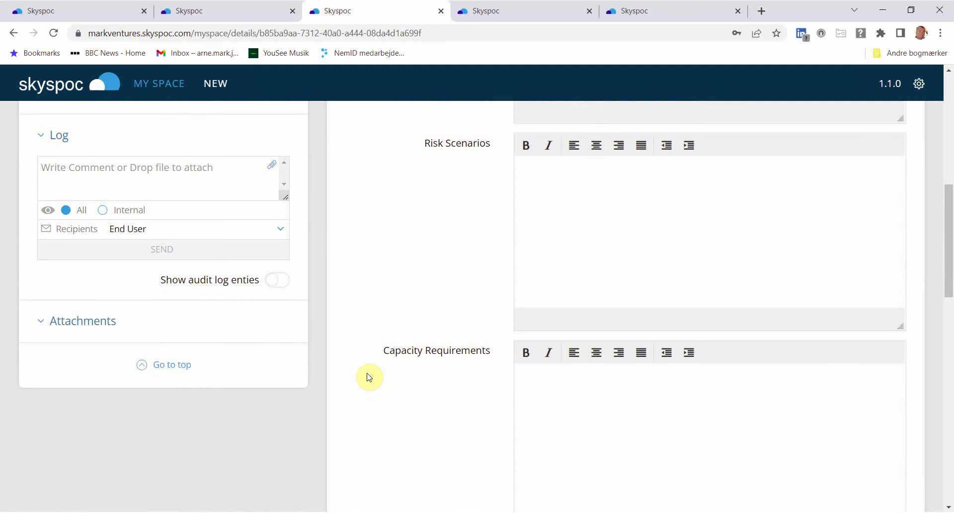
scroll(369, 377, "up", 4)
left_click(532, 355)
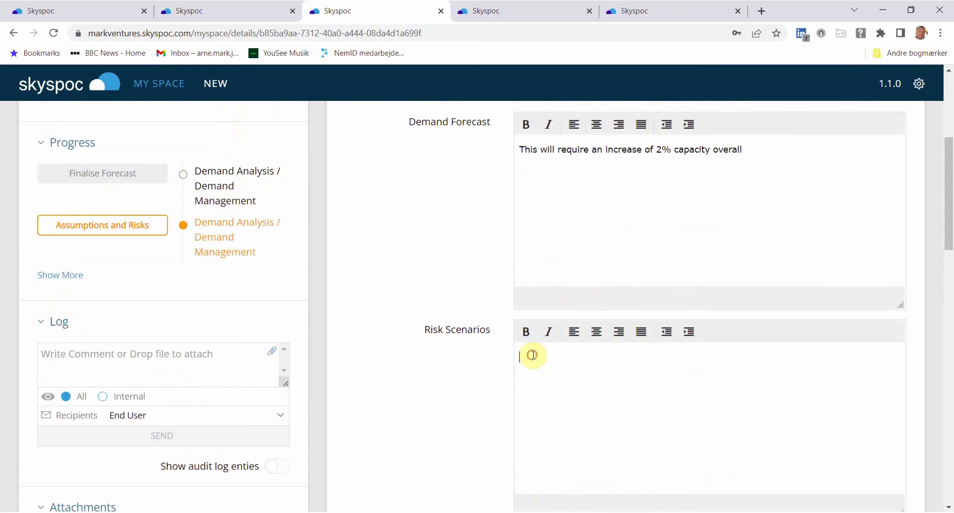
type("Delays in suopply")
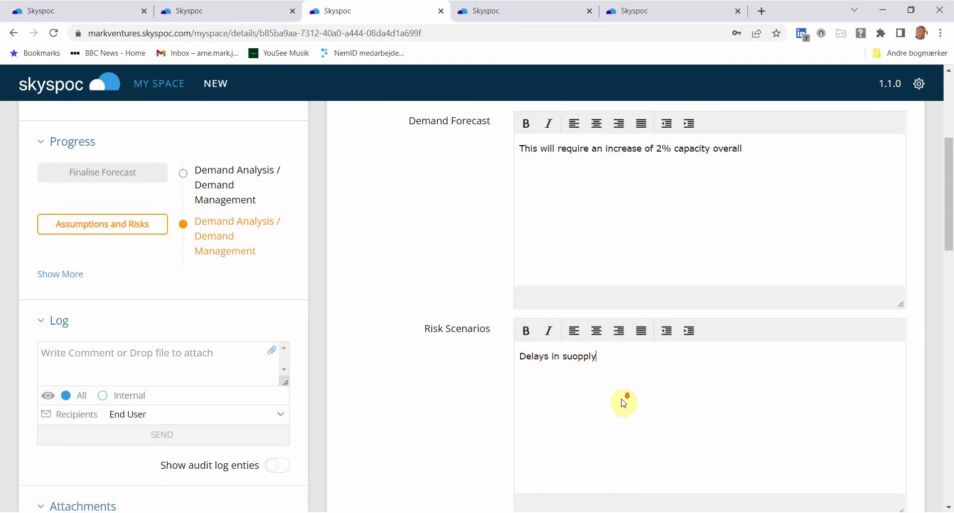
scroll(621, 400, "down", 13)
scroll(624, 402, "down", 7)
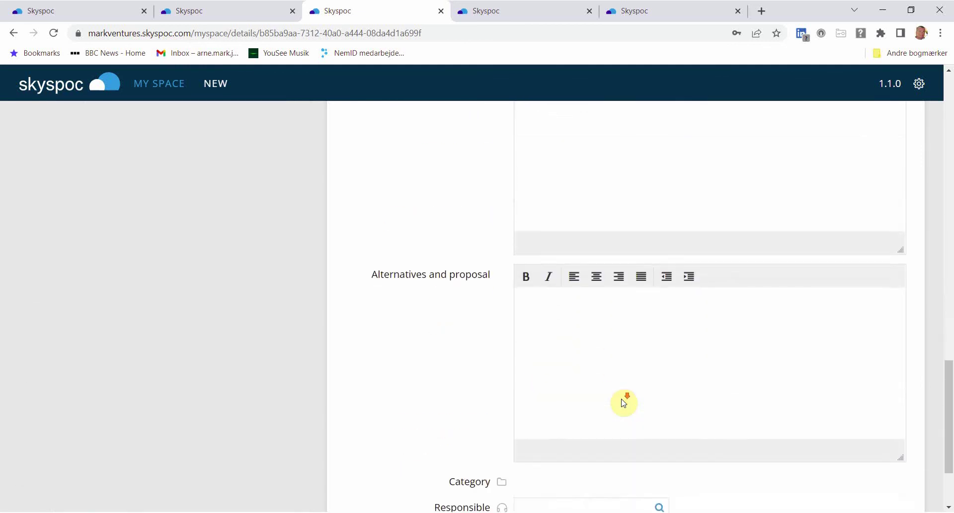
left_click(665, 472)
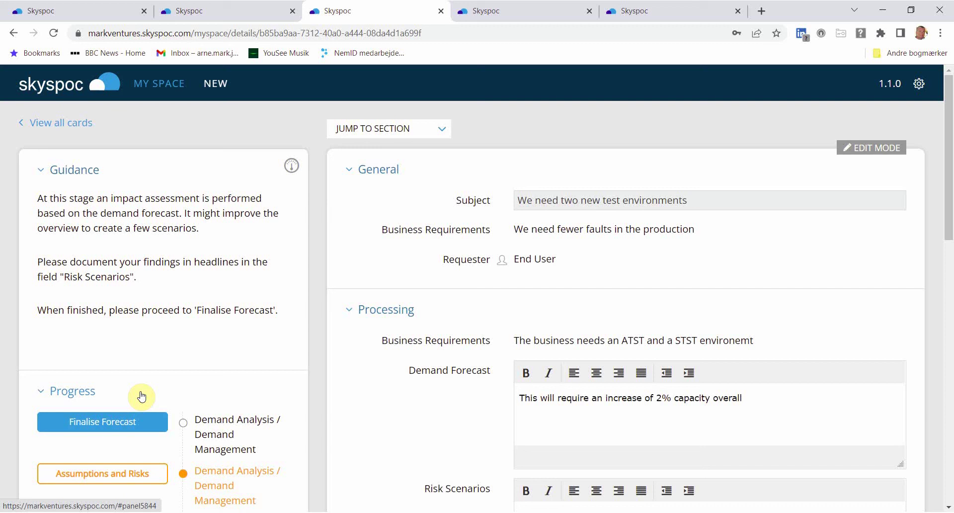
- Finalise the forecast on request #239 and send it on to Consider Forecast
left_click(97, 426)
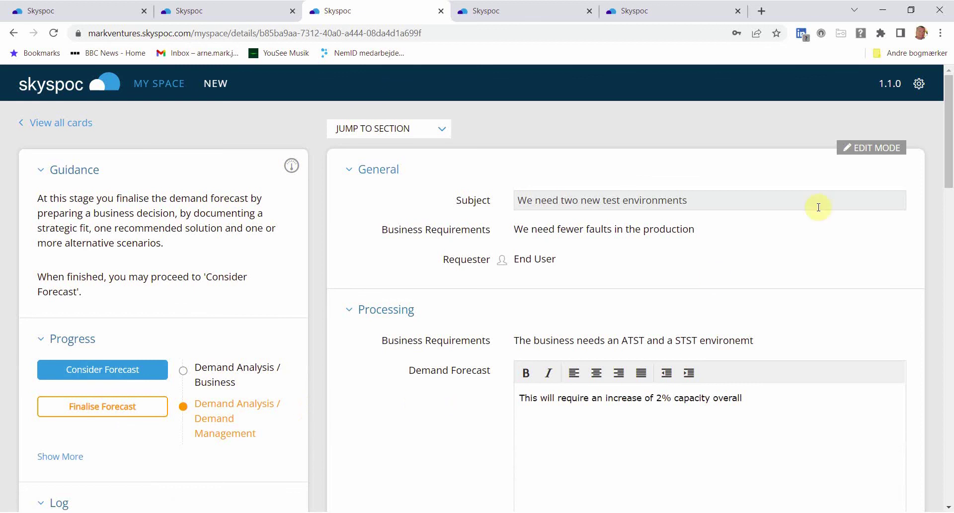
left_click_drag(949, 175, 909, 179)
left_click(100, 375)
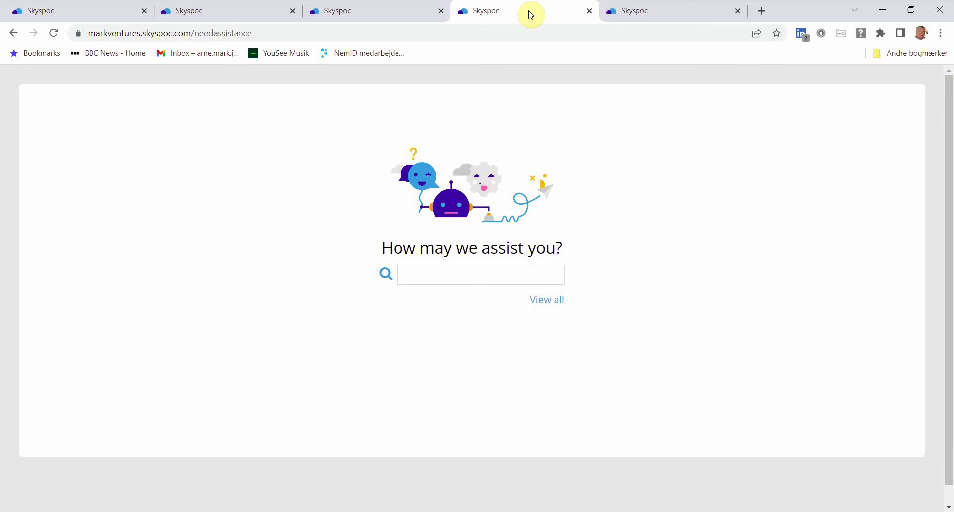
- Open card #239 from MY SPACE in the fourth tab and scroll down to its Progress panel
left_click(154, 86)
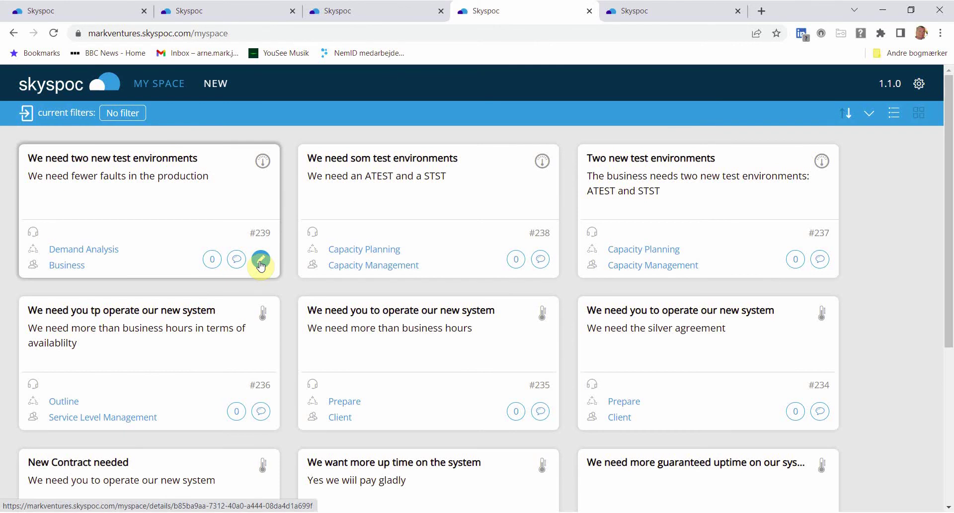
left_click(260, 264)
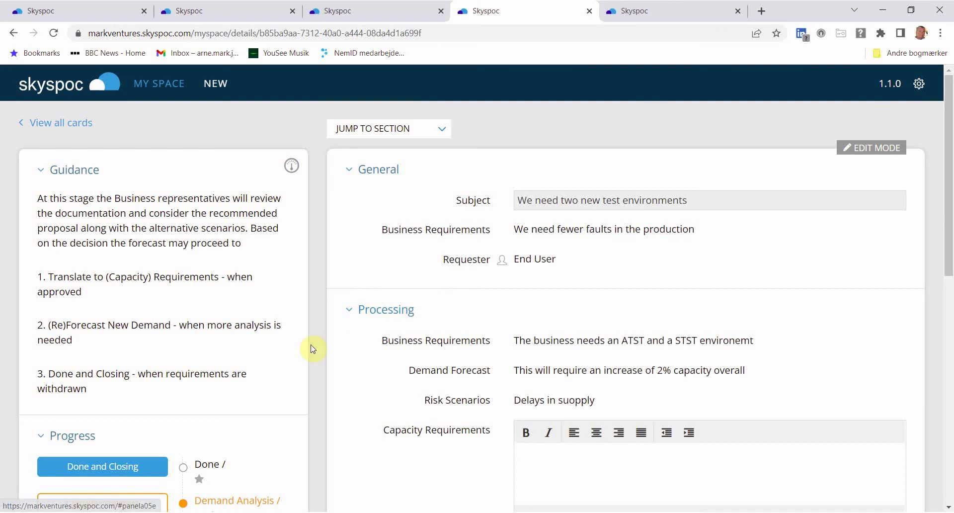
scroll(240, 364, "down", 4)
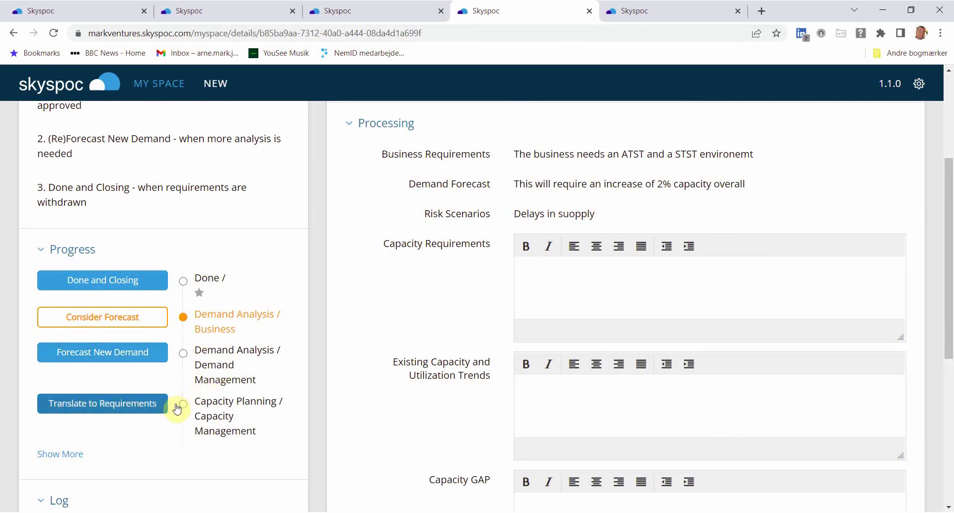
- Approve the forecast by sending request #239 to Translate to Requirements
left_click(98, 413)
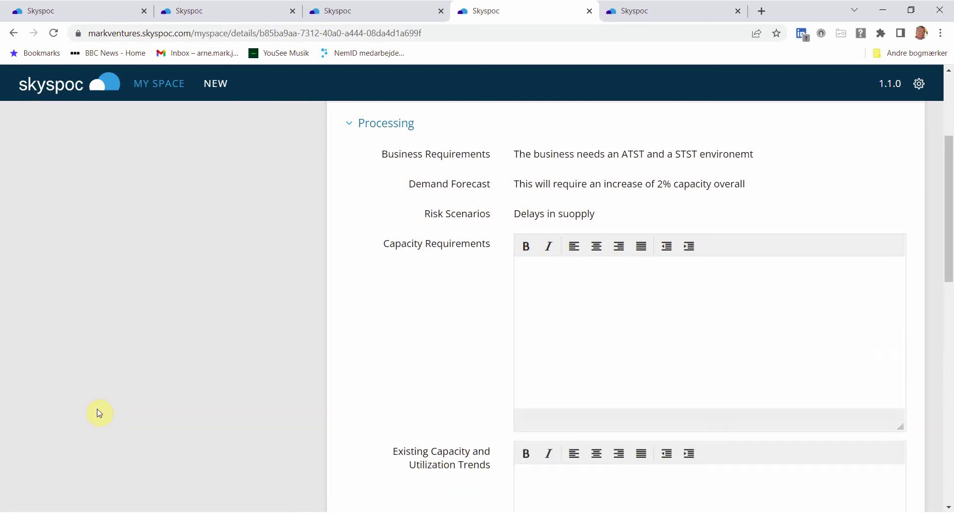
left_click(100, 412)
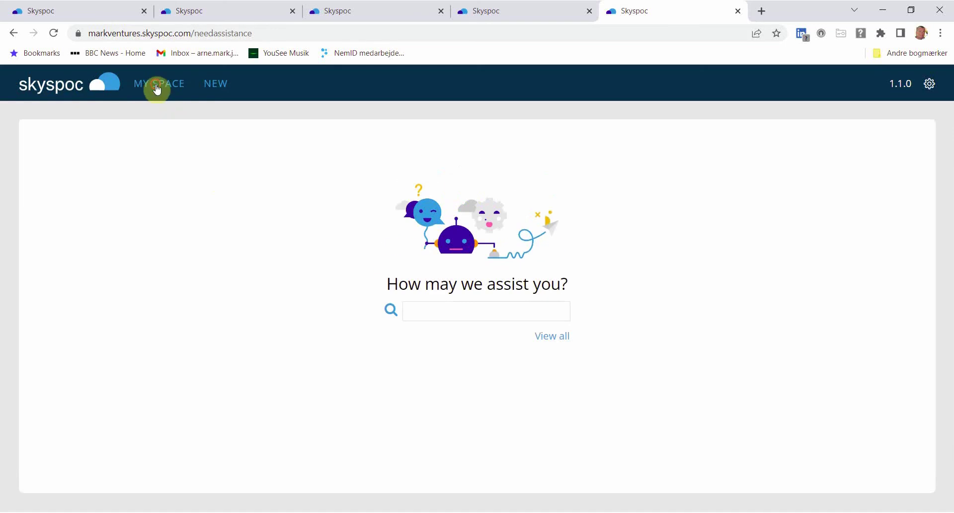
- Open card #239 from the capacity manager's MY SPACE, then show the workflow diagram image
left_click(156, 89)
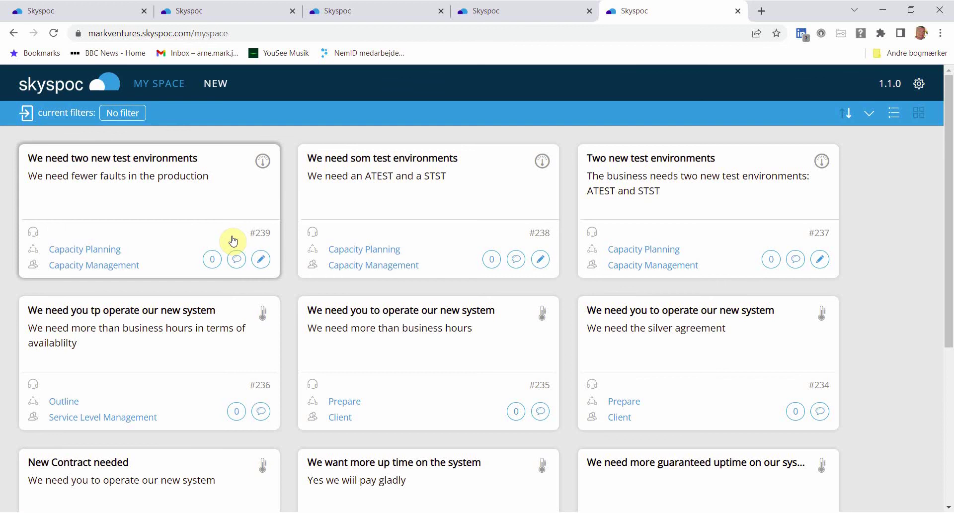
left_click(260, 260)
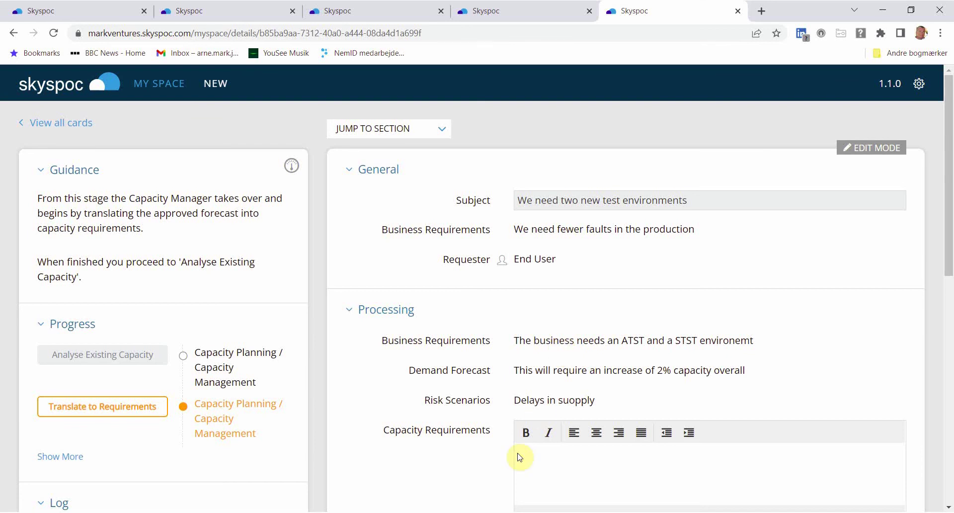
left_click(480, 511)
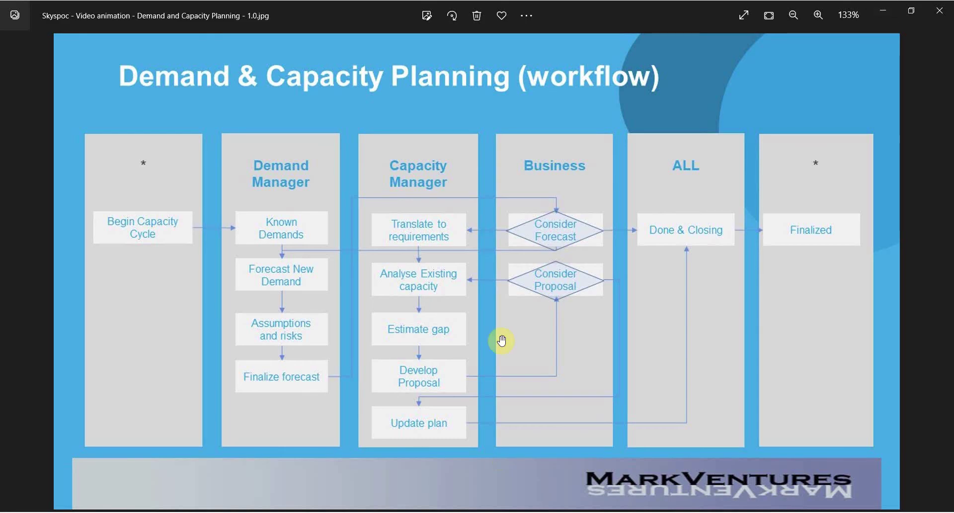